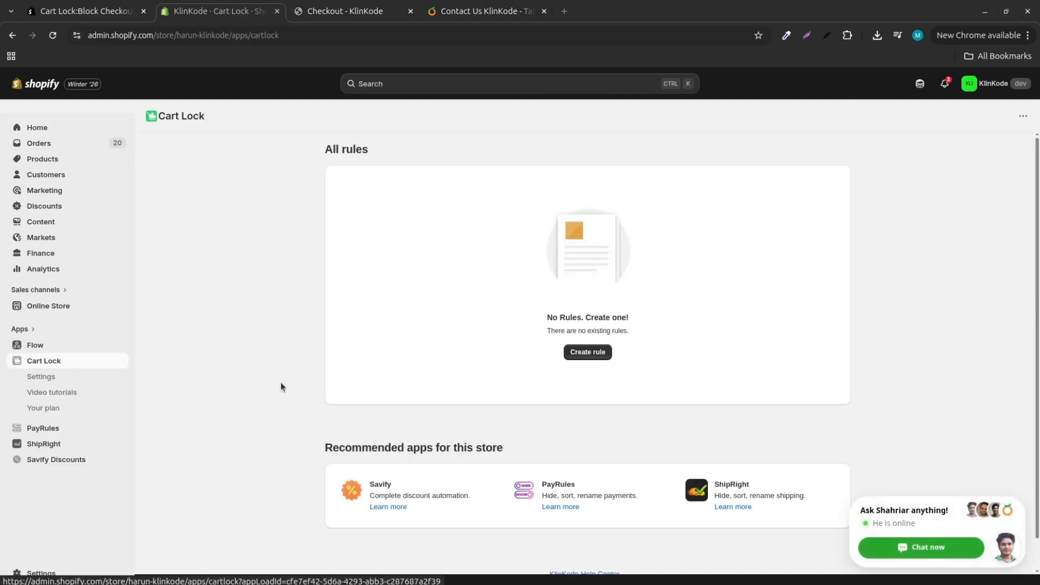
Start creating a rule and search the rule types for "Zip or postal code", dismissing the support chat.
click(583, 352)
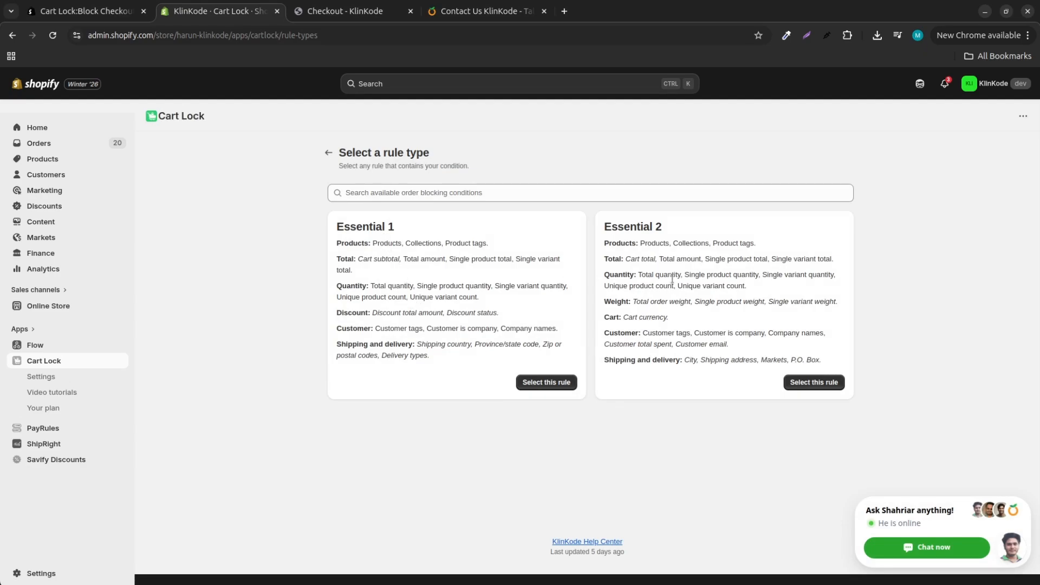
click(634, 193)
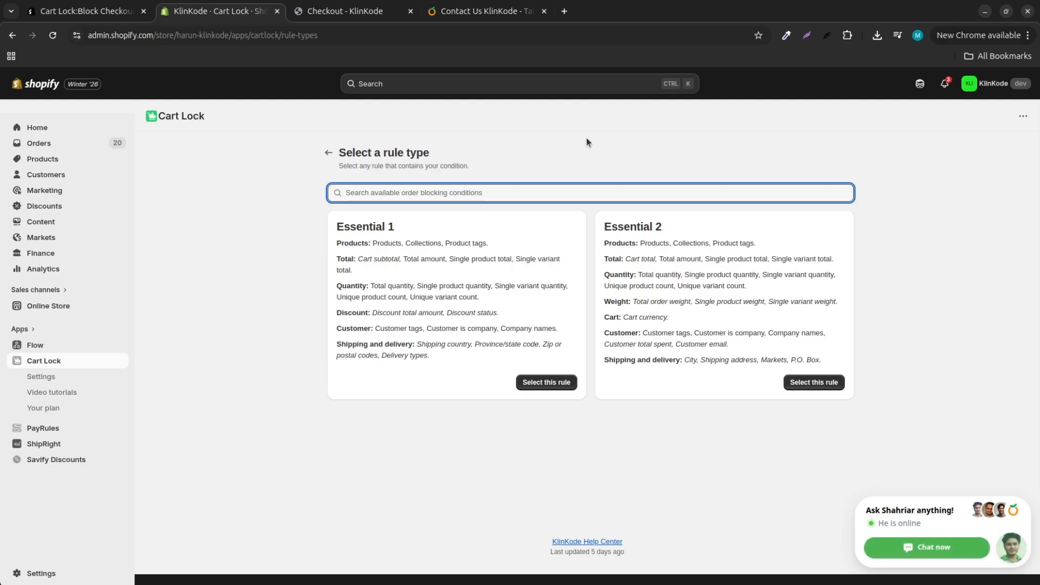
click(458, 193)
text(Z)
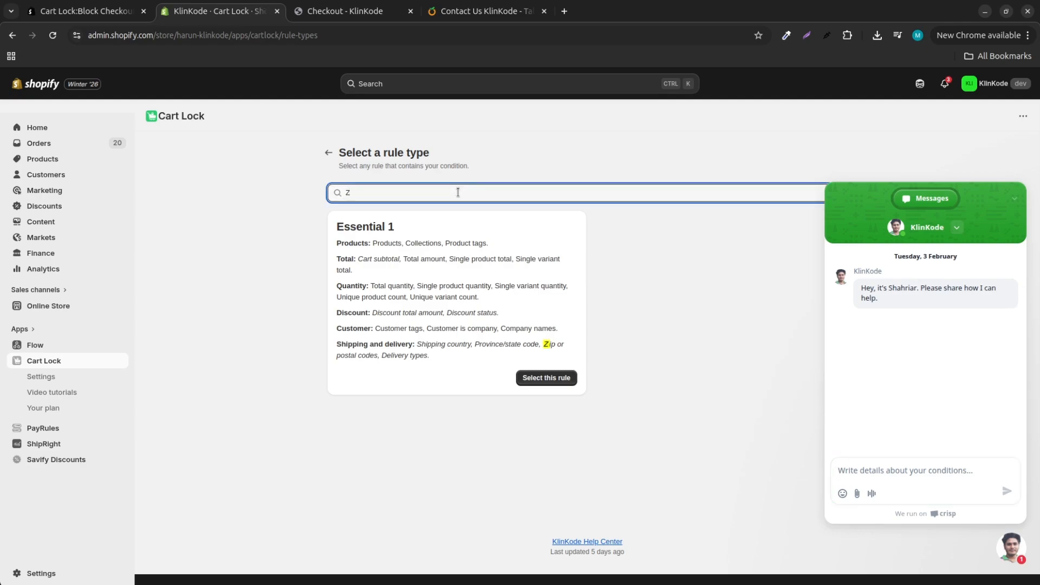
text(ip or postal)
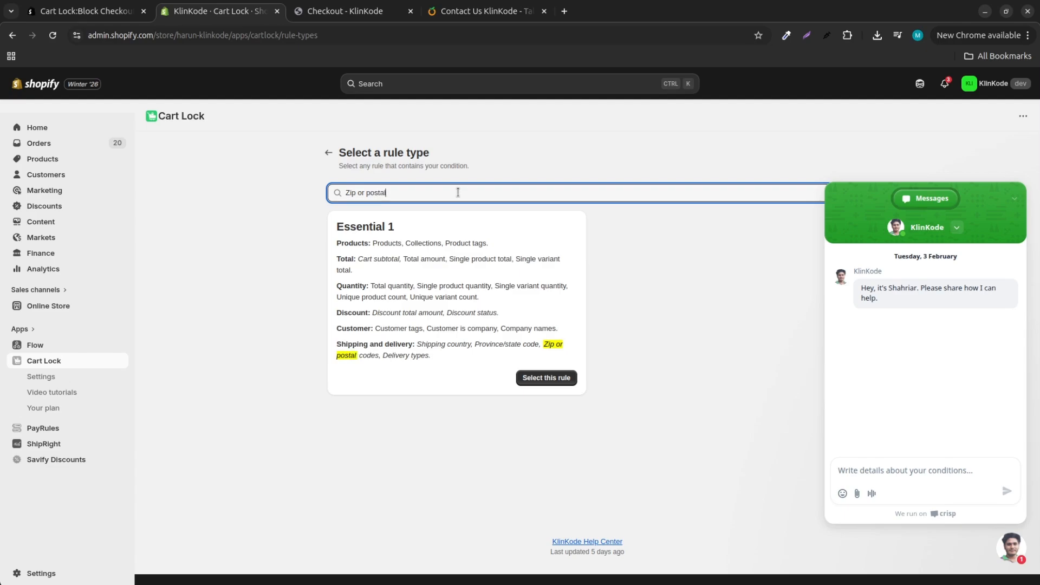
click(1016, 198)
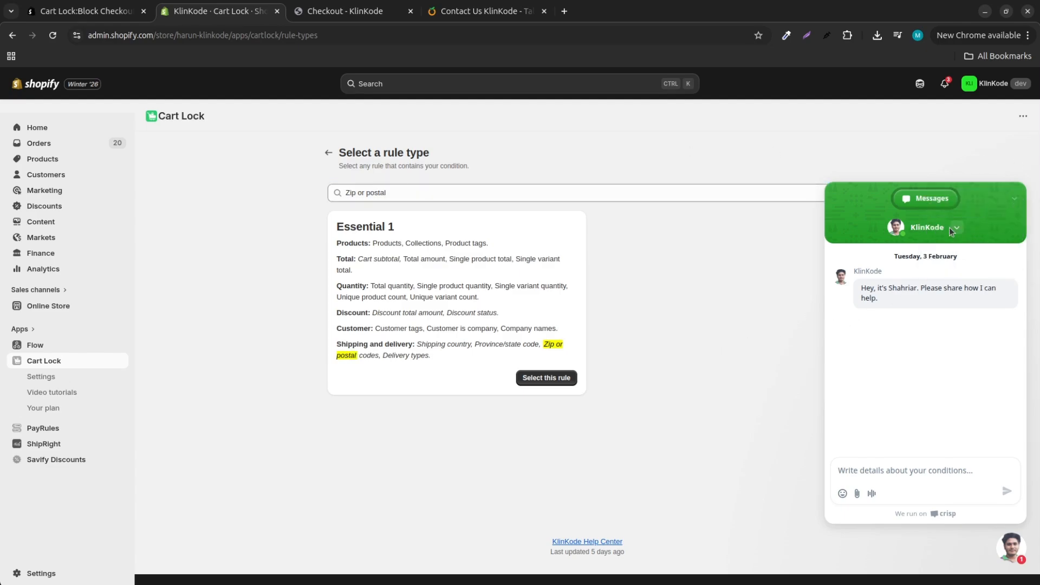
click(1015, 199)
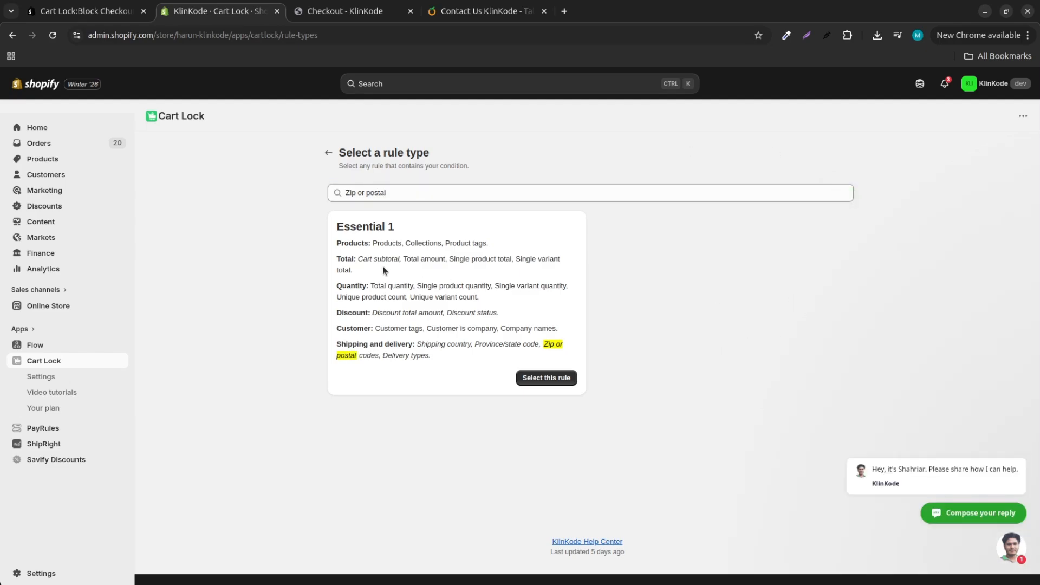
click(409, 193)
text(code)
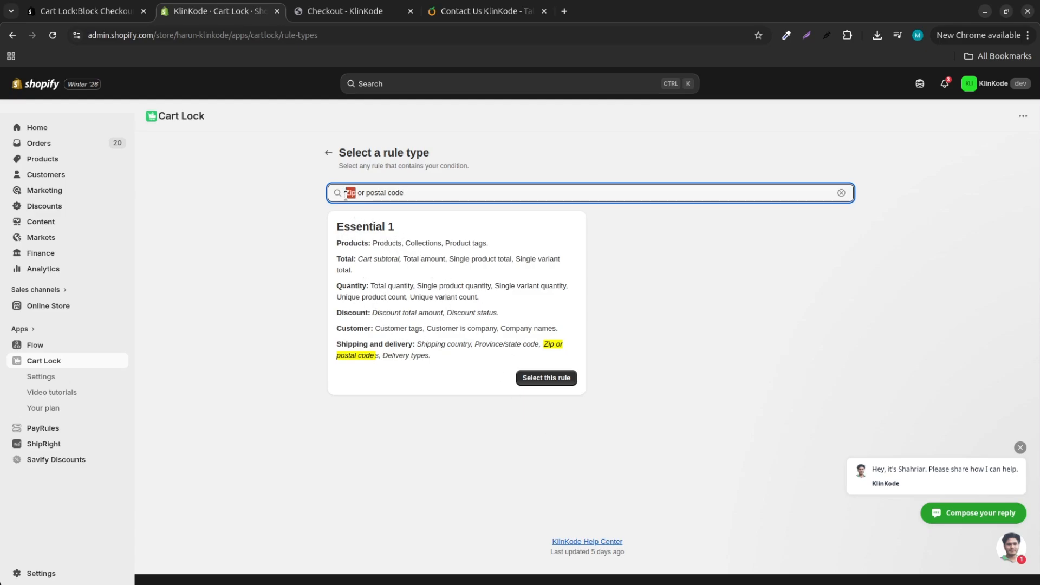
Clear the rule type search and select the Essential 1 rule type.
drag(356, 194, 425, 194)
key(BackSpace)
key(BackSpace)
key(BackSpace)
key(BackSpace)
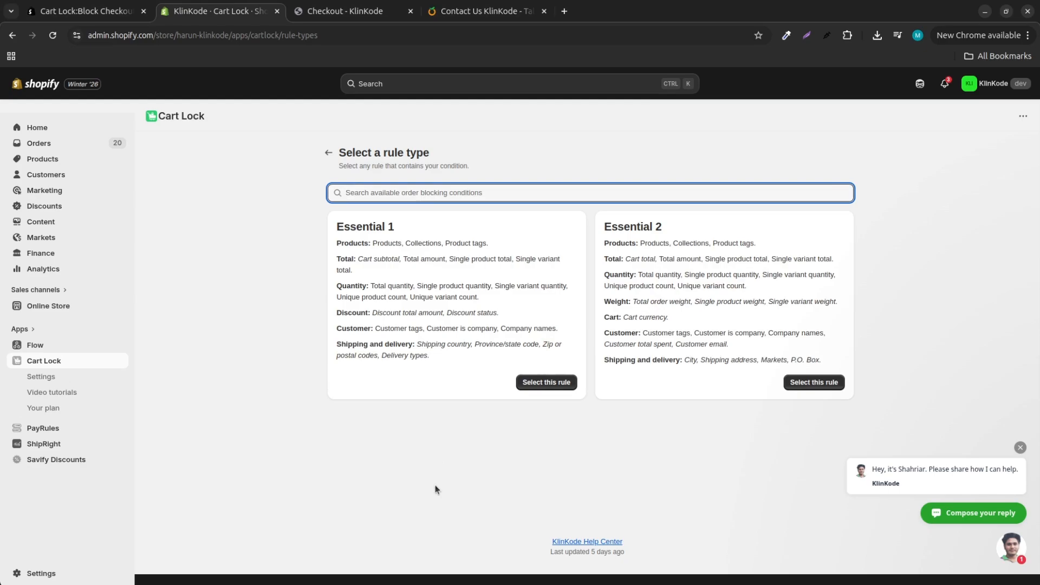
click(435, 498)
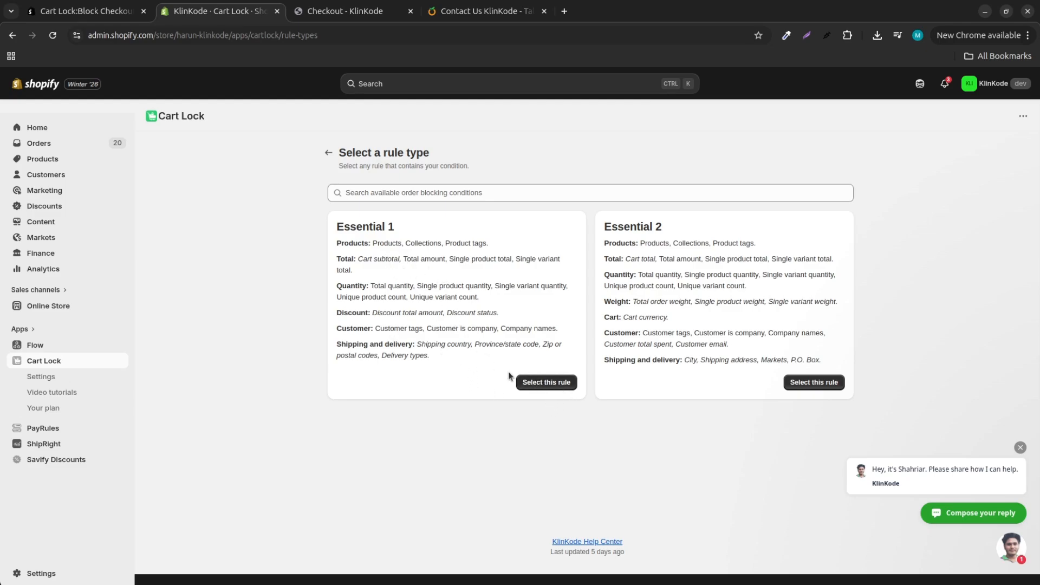
click(550, 384)
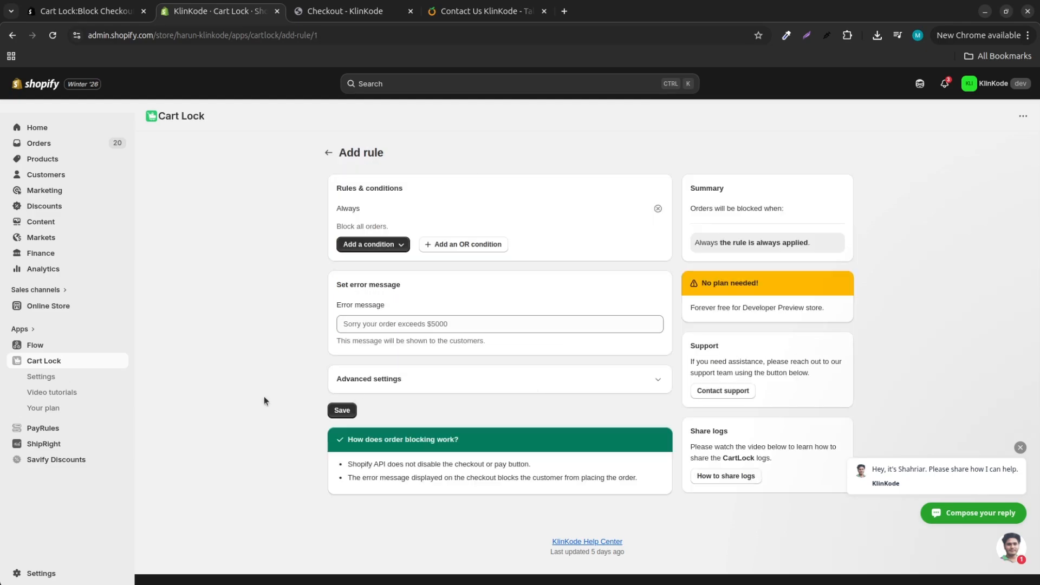
Add the "Zip or postal codes" condition from Shipping and delivery to the rule.
click(386, 247)
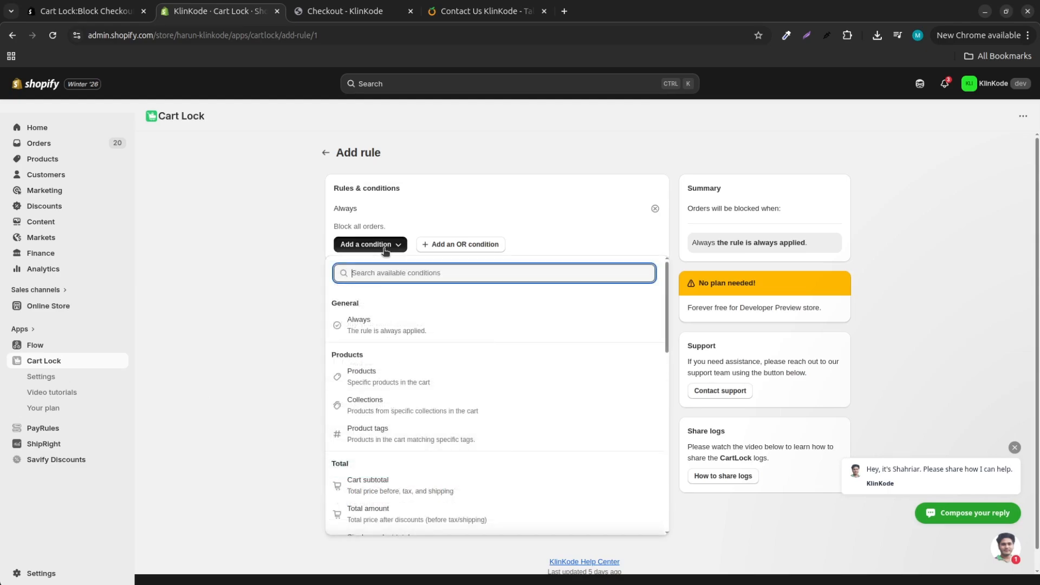
scroll(415, 341, down, 4)
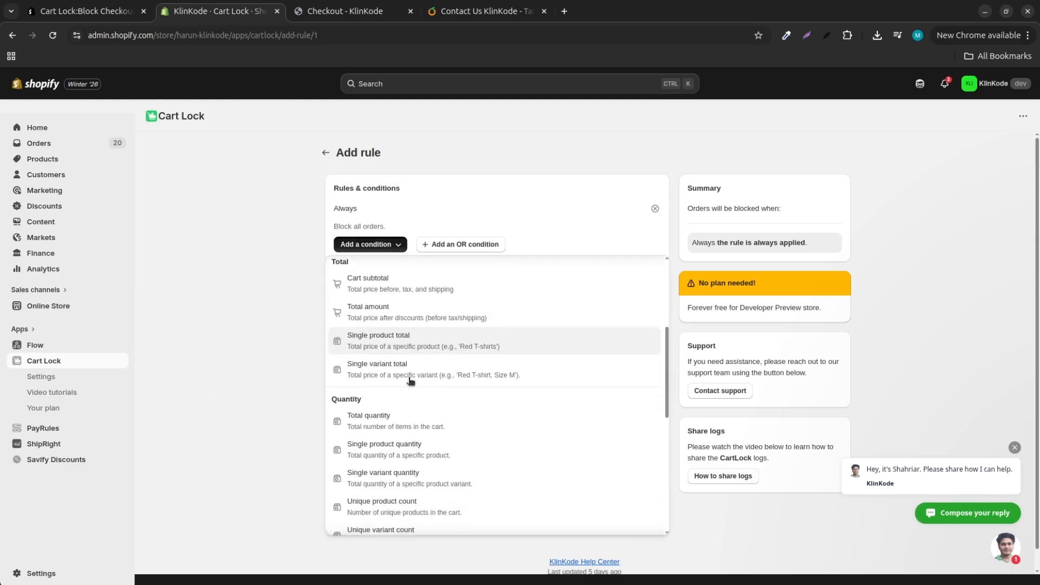
scroll(410, 379, up, 1)
scroll(410, 382, down, 8)
scroll(410, 382, down, 1)
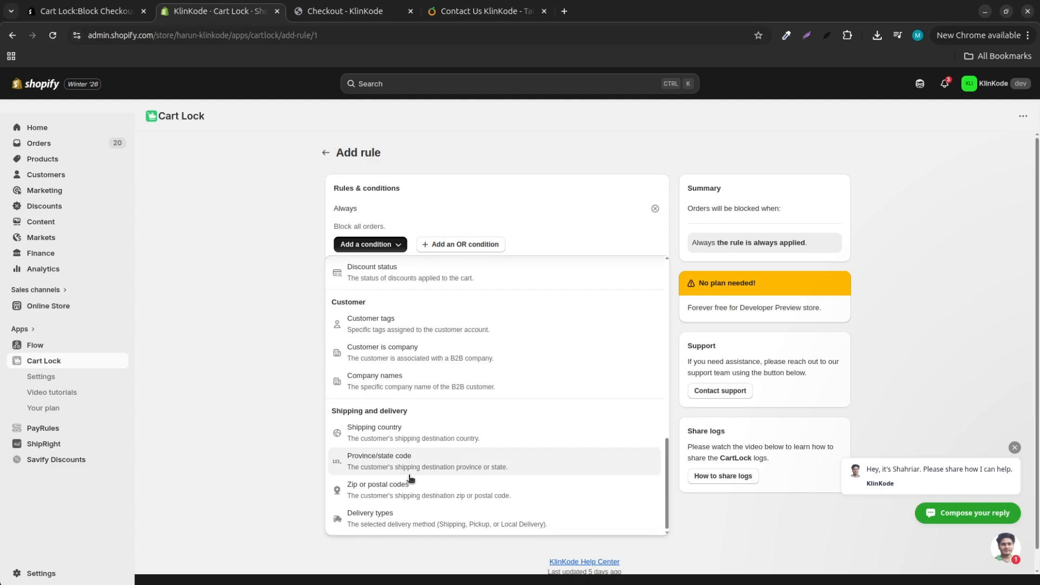
scroll(413, 379, up, 8)
scroll(413, 293, up, 3)
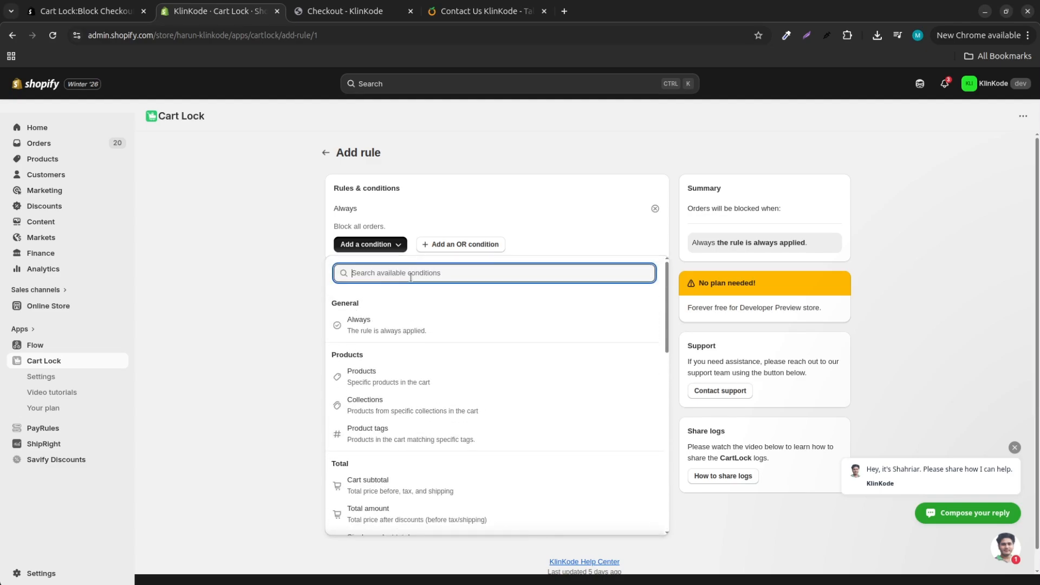
text(zip or)
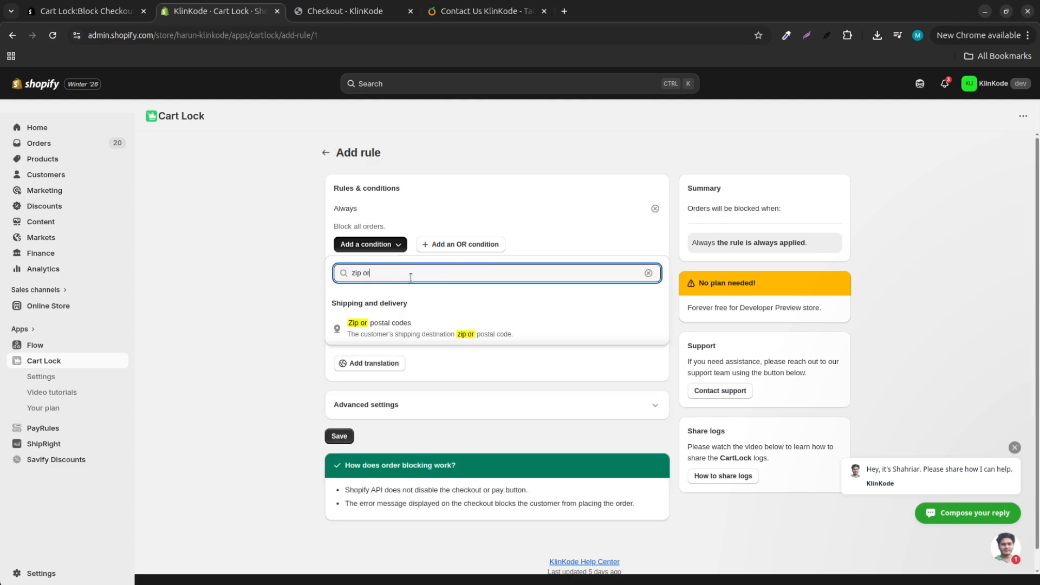
click(399, 331)
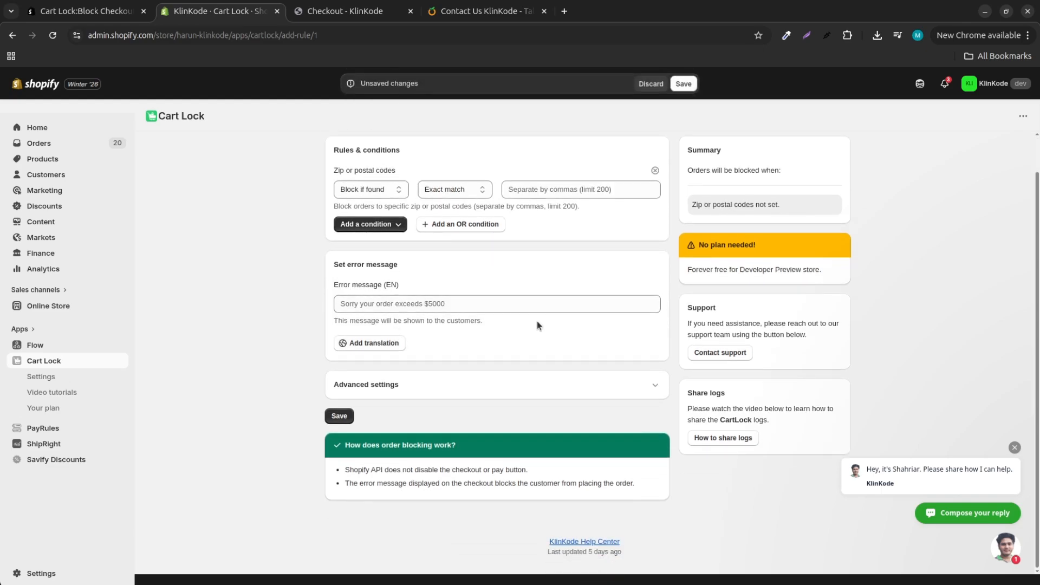
Look through the zip code condition's match types and set it to Range.
click(463, 191)
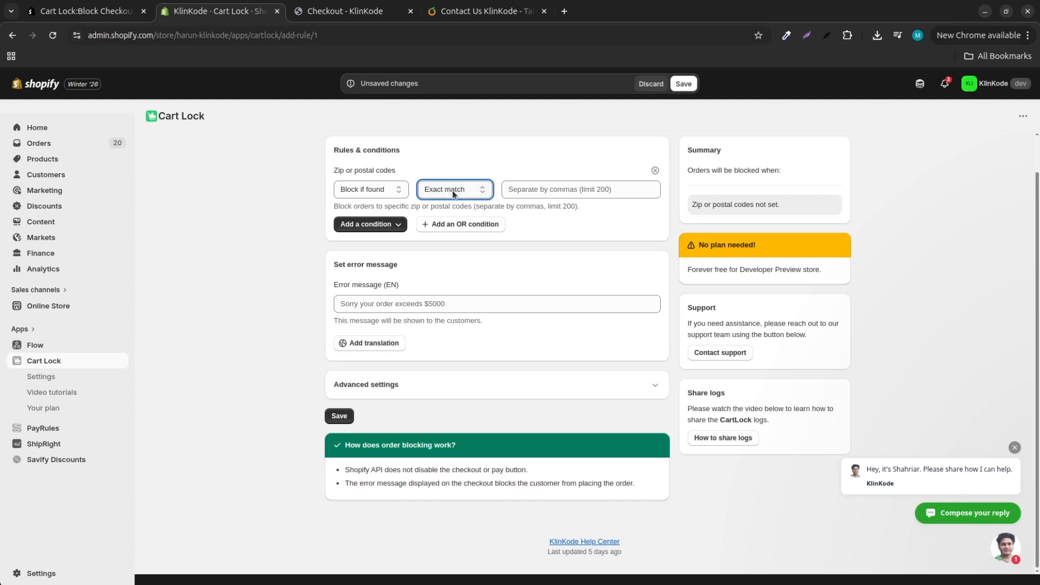
key(Down)
key(Down)
key(Up)
key(Up)
click(481, 189)
click(469, 216)
click(481, 190)
click(469, 234)
click(451, 244)
click(454, 258)
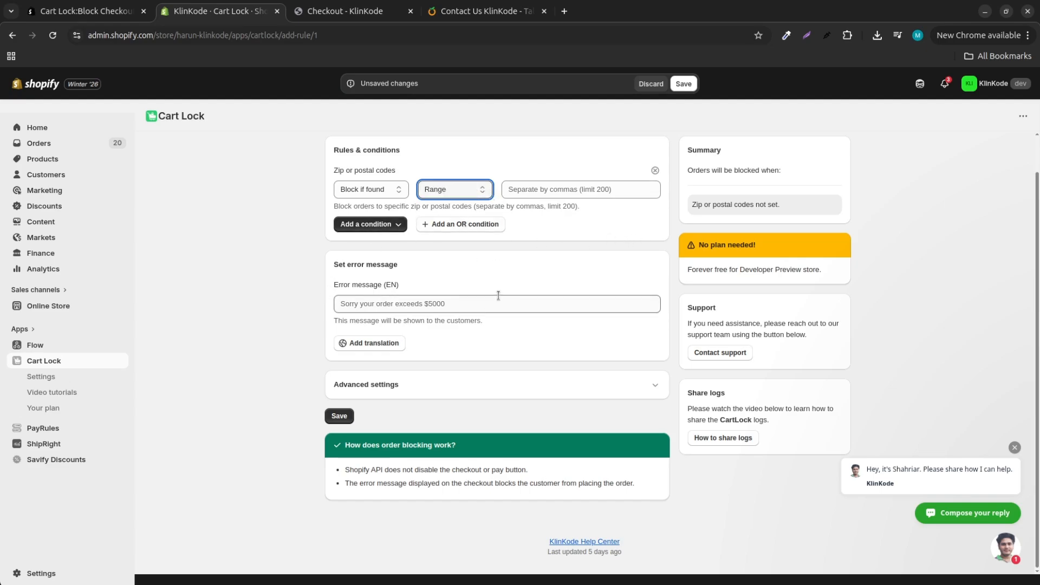
Enter the blocked zip code ranges as 1000-1100,2000-2100.
click(534, 189)
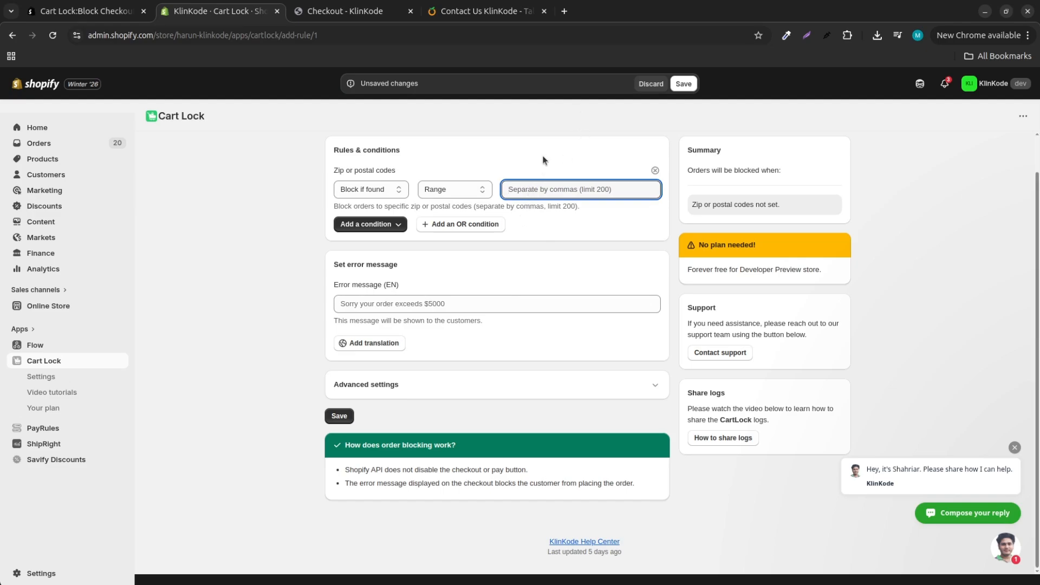
text(1000)
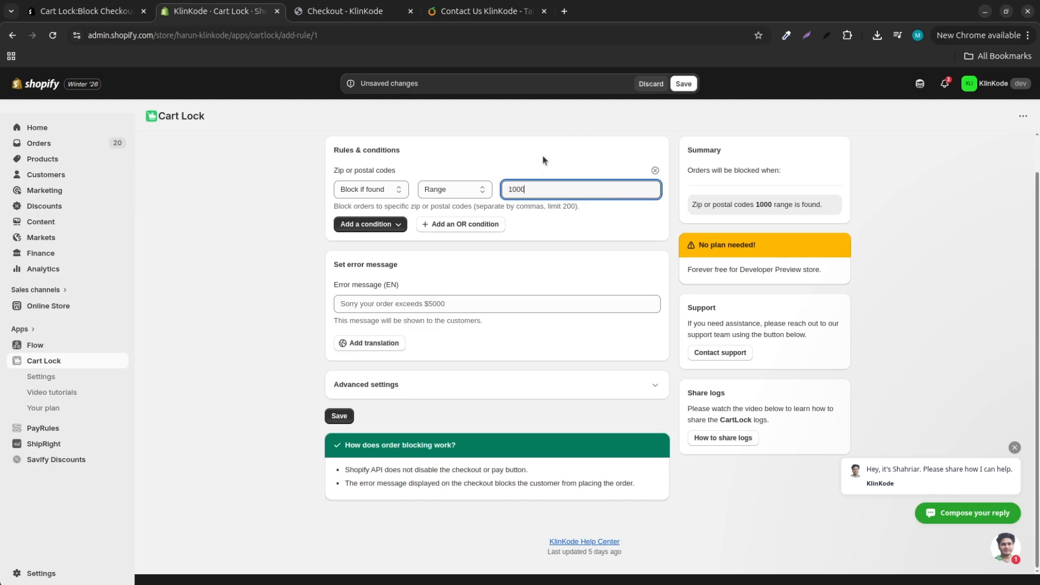
text(-1100)
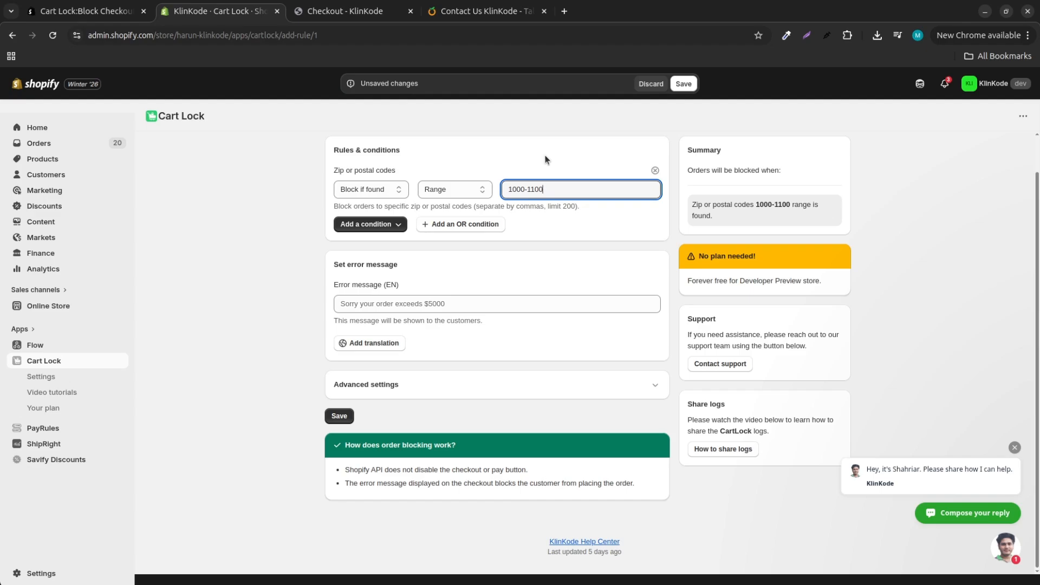
text(,20)
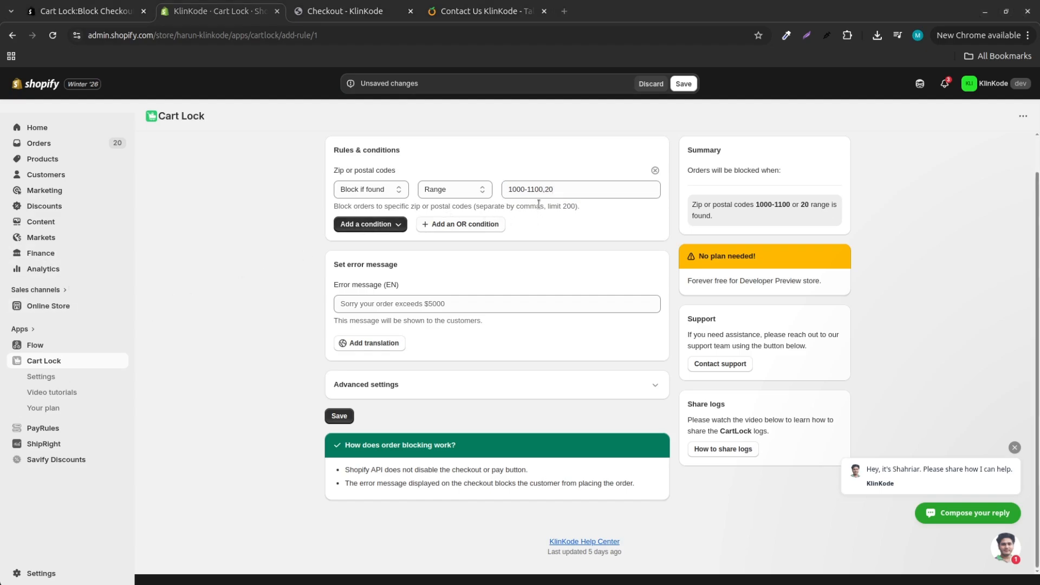
click(565, 190)
text(00)
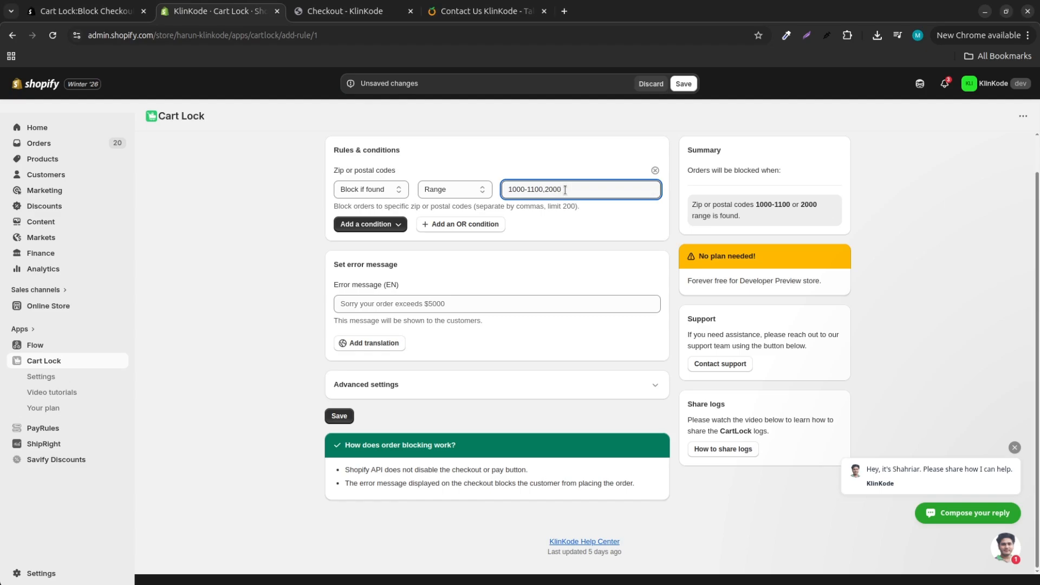
text(-2100)
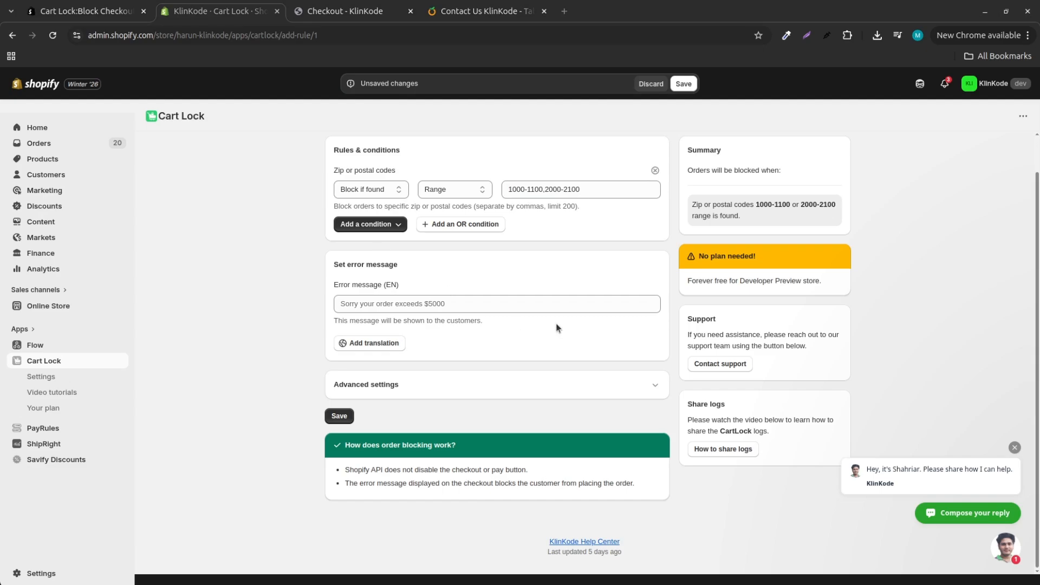
double_click(573, 190)
click(573, 191)
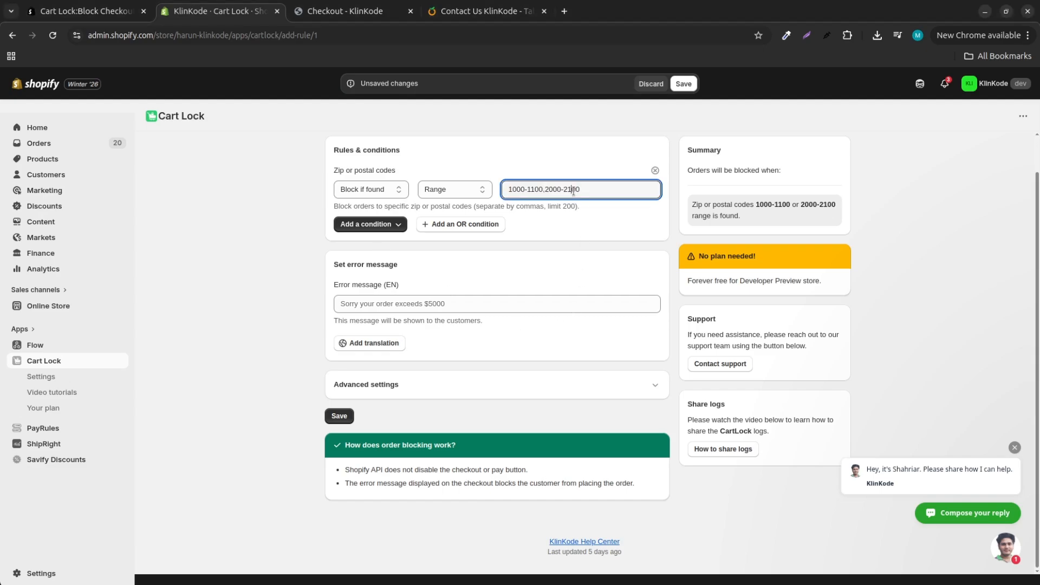
Set the zip code condition to Exact match and replace its value with 10001.
click(445, 189)
click(449, 207)
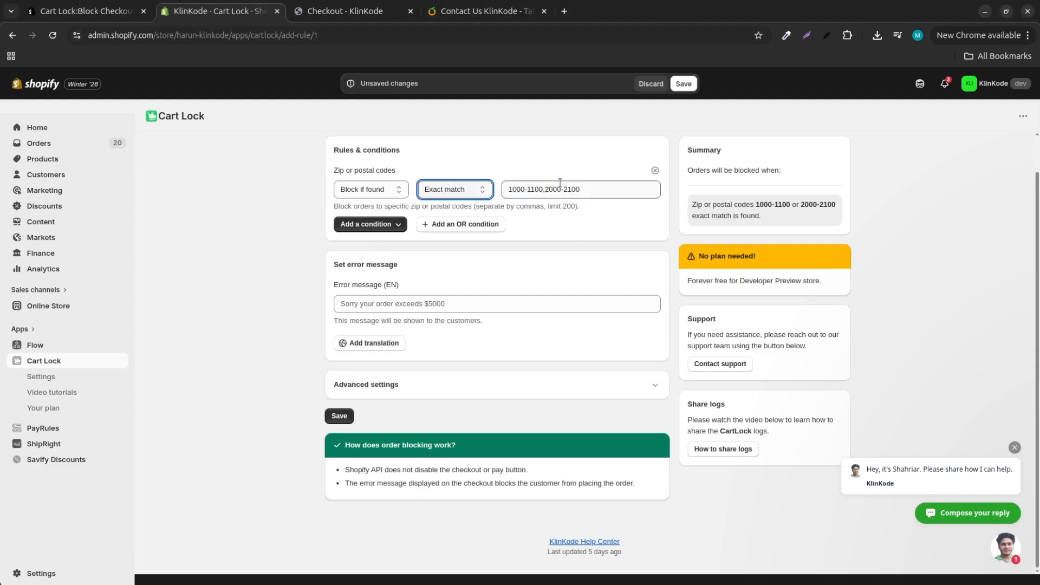
triple_click(558, 185)
key(BackSpace)
text(10001)
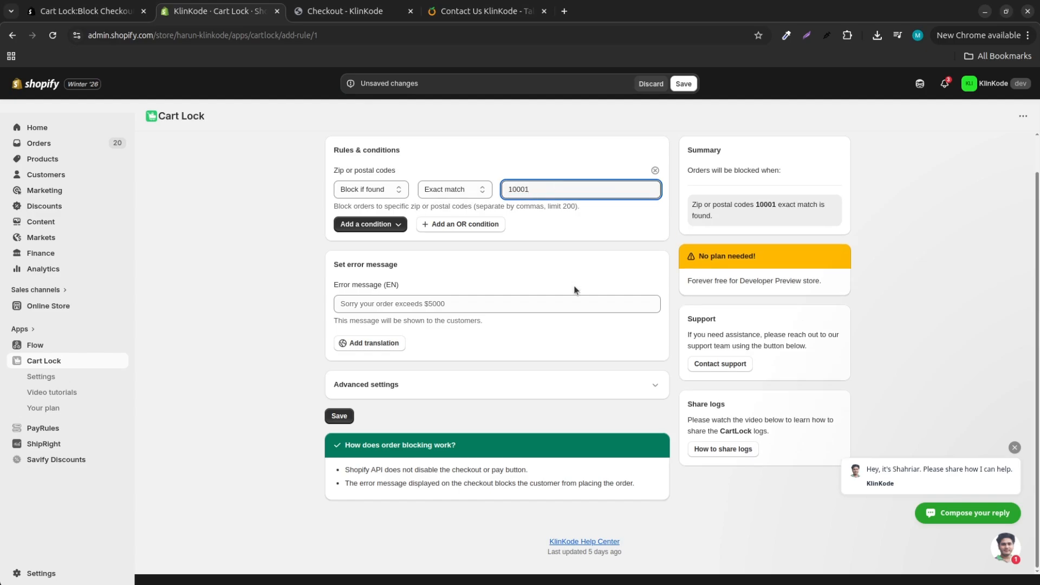
Set the error message to "This product isn't available in your location. Please contact support for help." and save the rule.
click(596, 275)
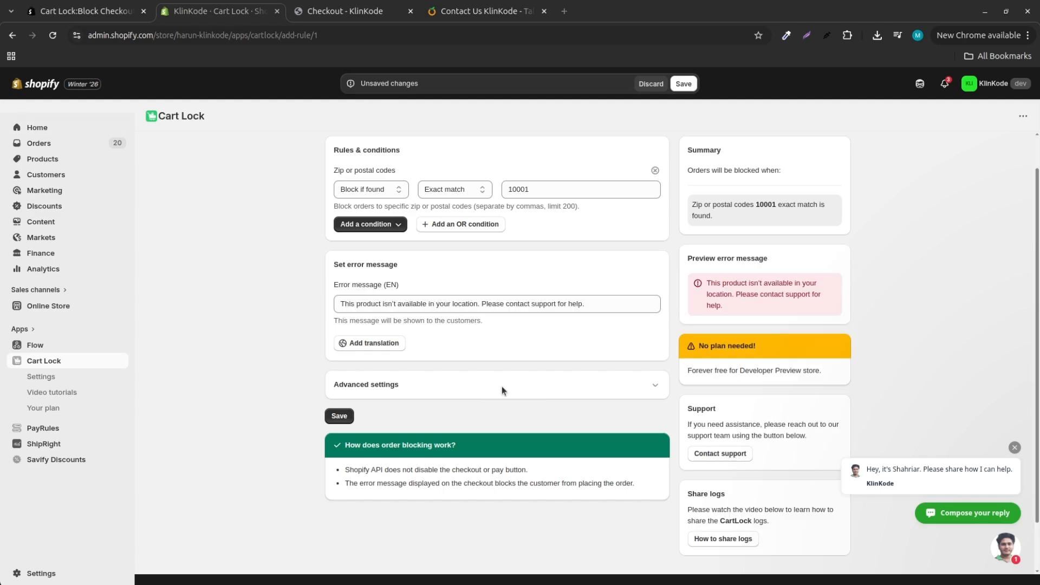
click(341, 416)
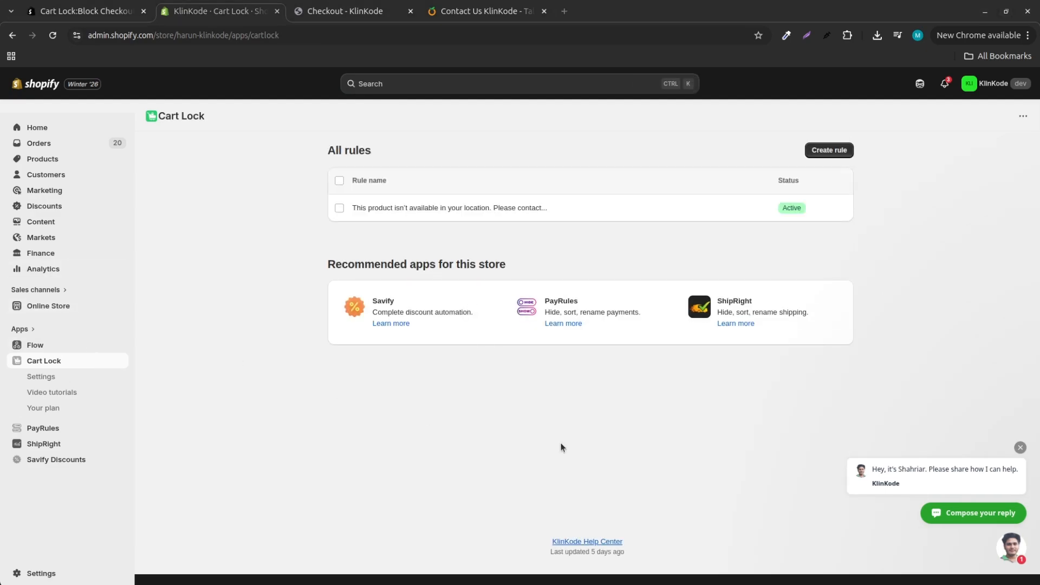
Switch to the store checkout, review the error message and shipping ZIP code, and try to complete the order.
click(347, 13)
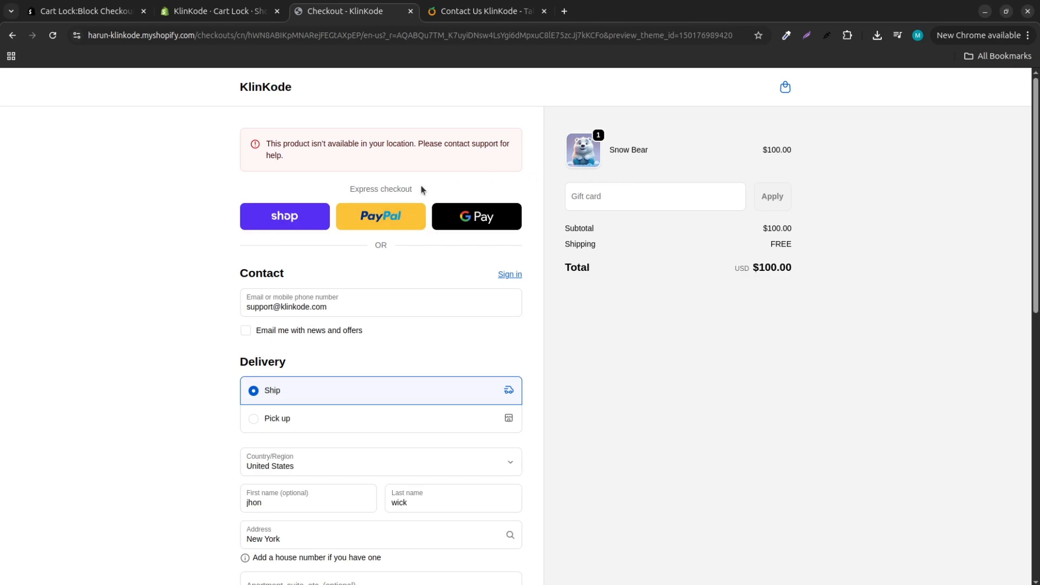
scroll(460, 217, down, 2)
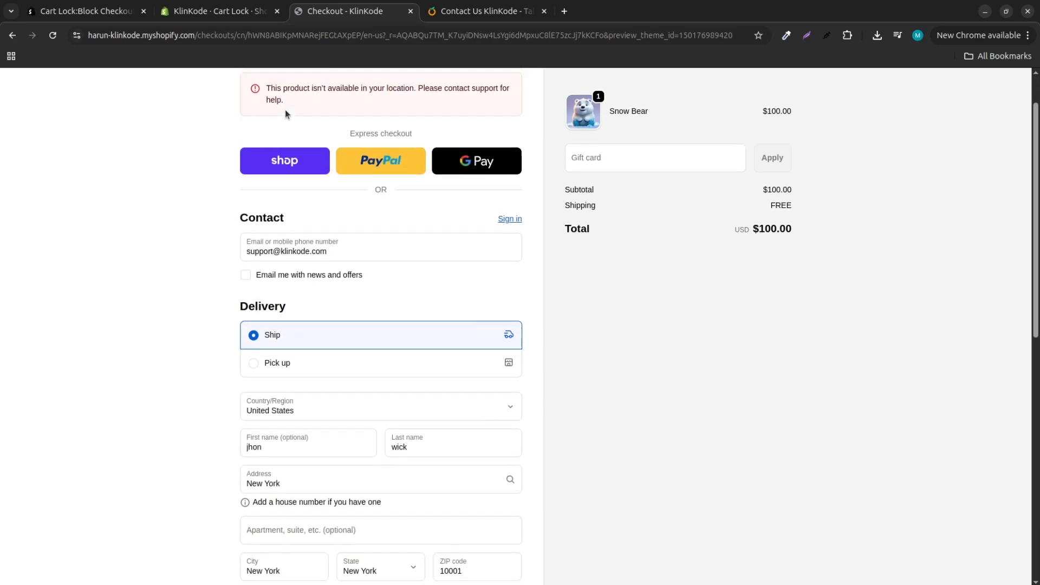
scroll(285, 110, up, 2)
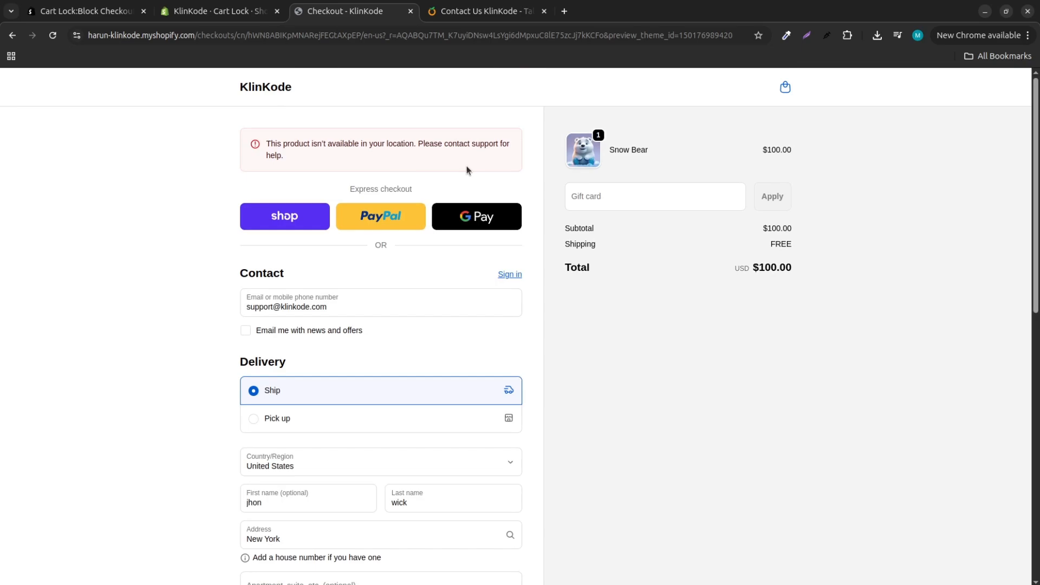
scroll(467, 170, down, 2)
scroll(467, 170, up, 2)
scroll(462, 289, down, 10)
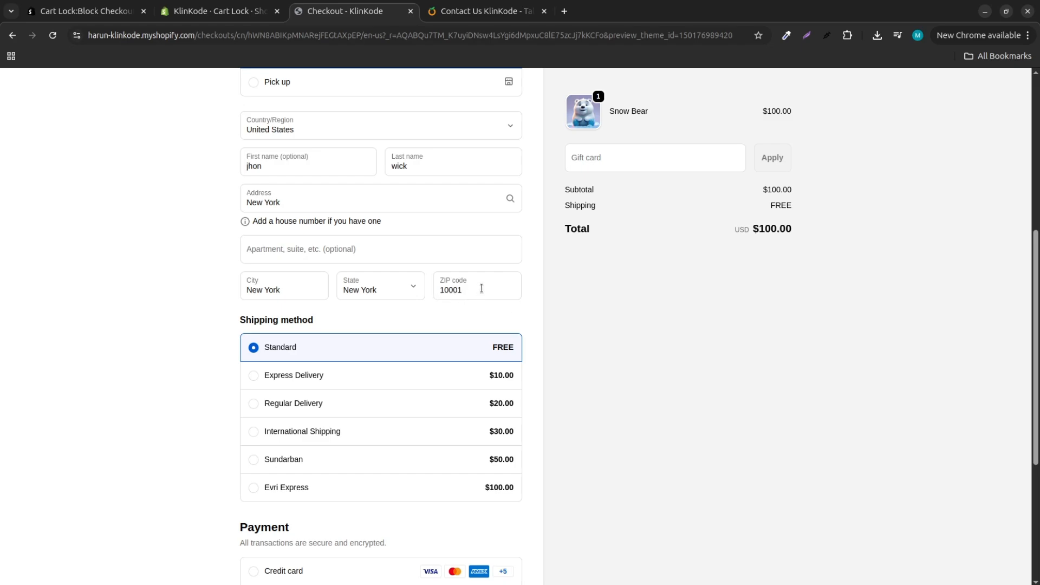
scroll(480, 287, up, 7)
scroll(347, 422, down, 10)
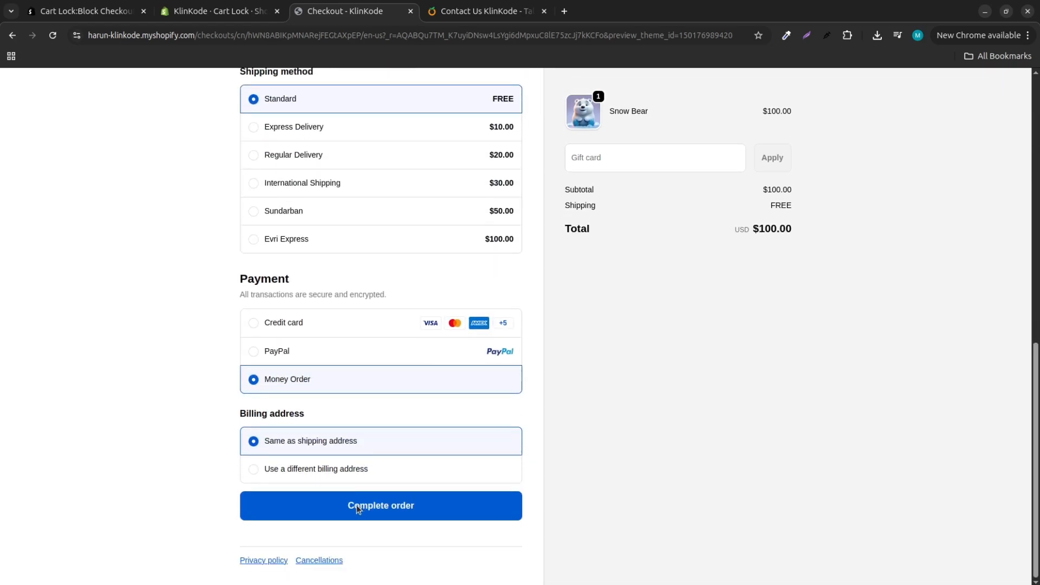
click(357, 509)
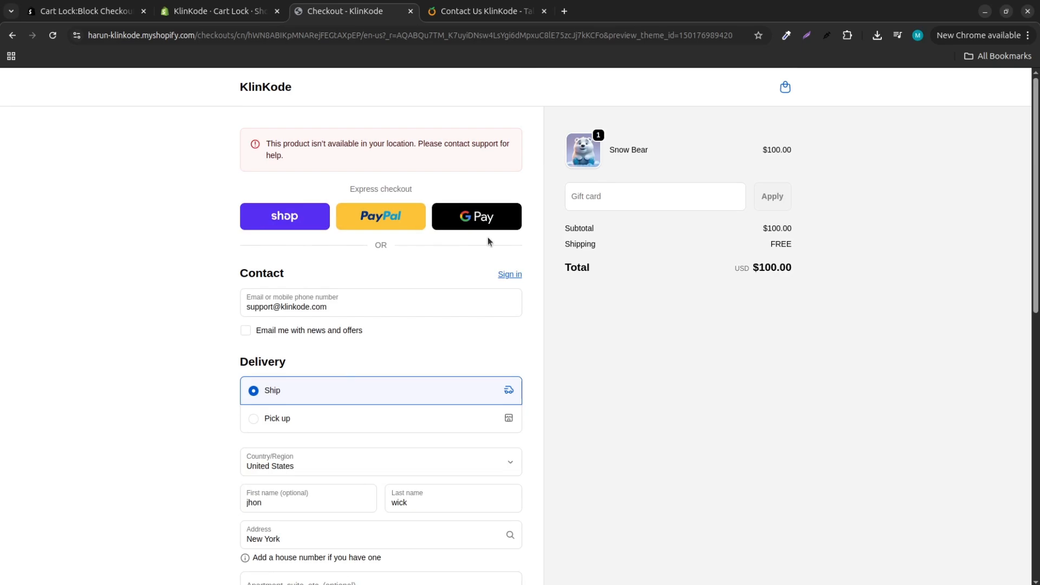
Try again to complete the order with the blocked shipping ZIP code 10001.
scroll(487, 242, down, 10)
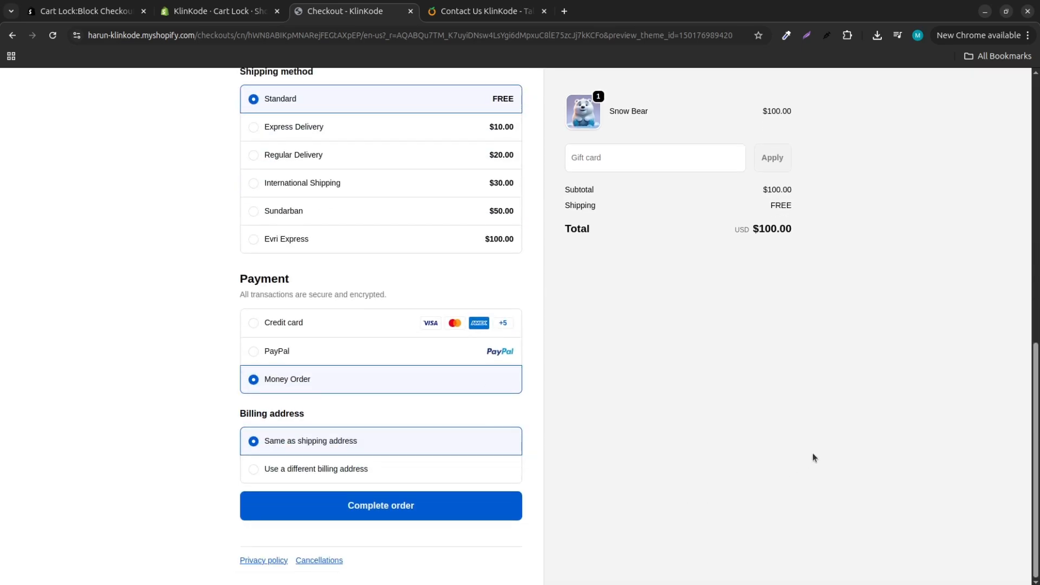
click(375, 510)
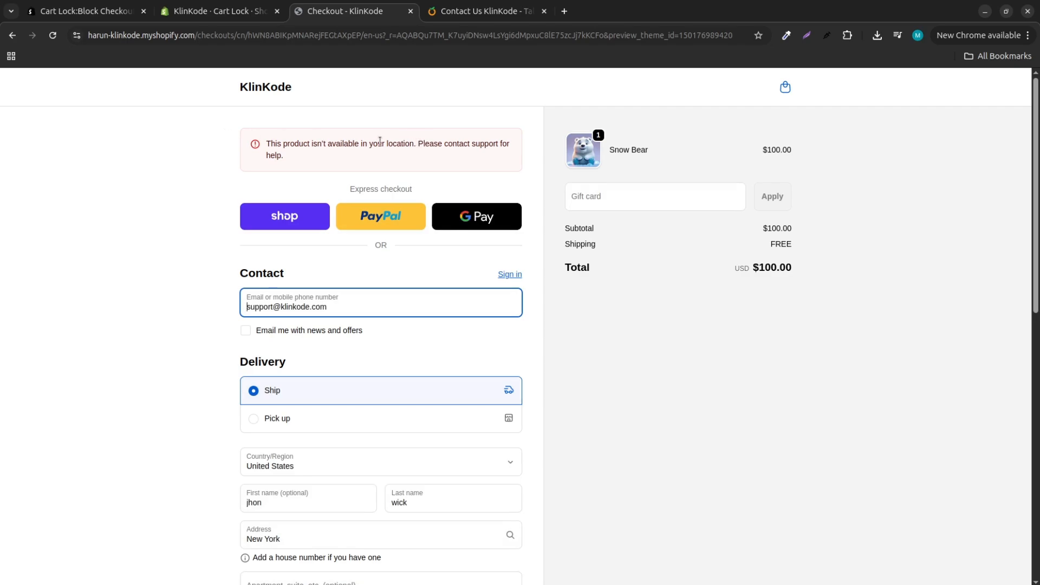
Set the shipping ZIP code to 10005 and check the checkout for the error message.
scroll(418, 300, down, 6)
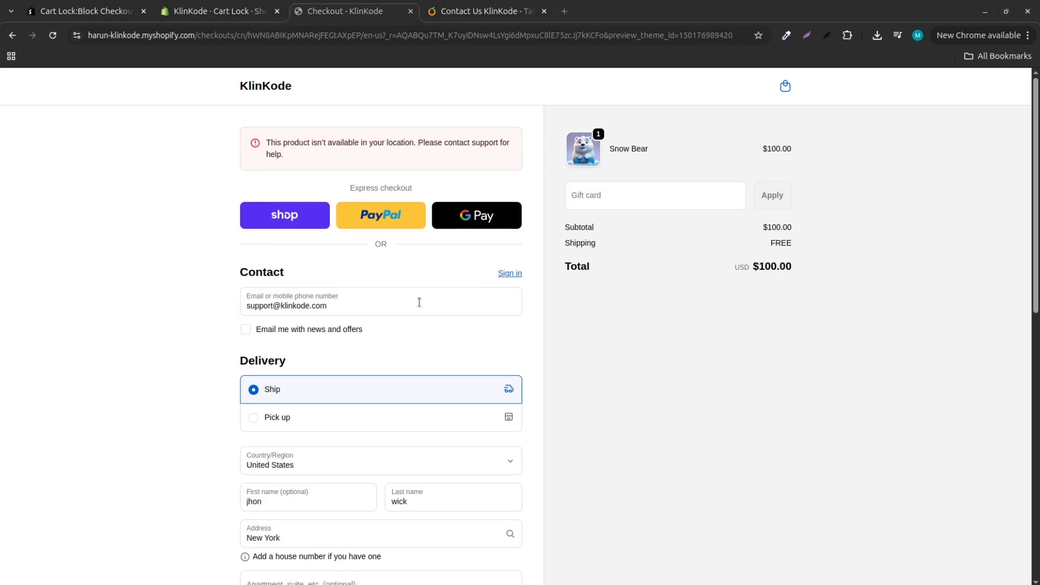
click(466, 292)
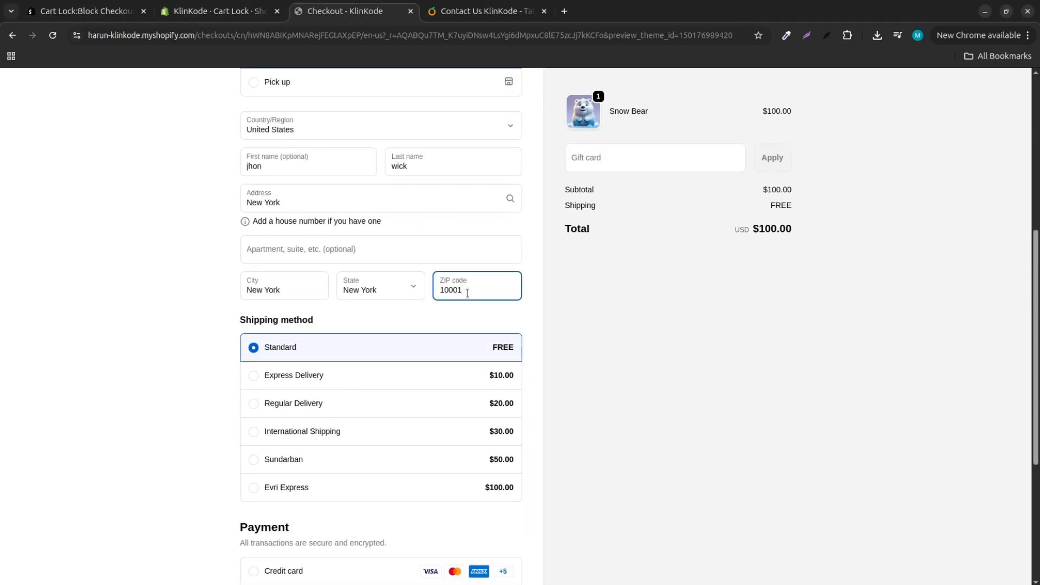
double_click(473, 293)
click(473, 294)
text(5)
click(648, 391)
scroll(648, 391, up, 5)
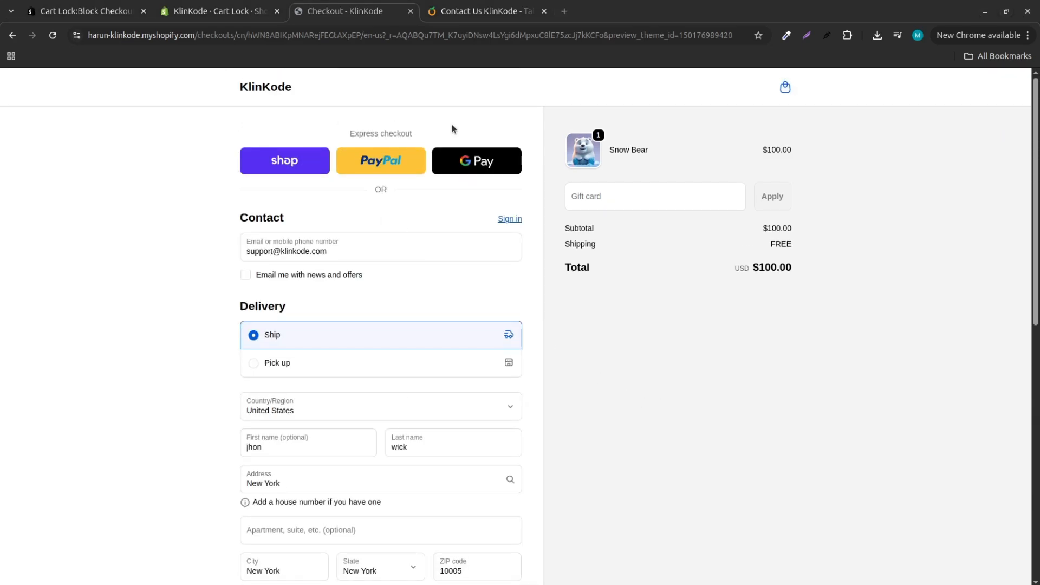
Complete the test order with the 10005 shipping ZIP code.
scroll(513, 307, down, 4)
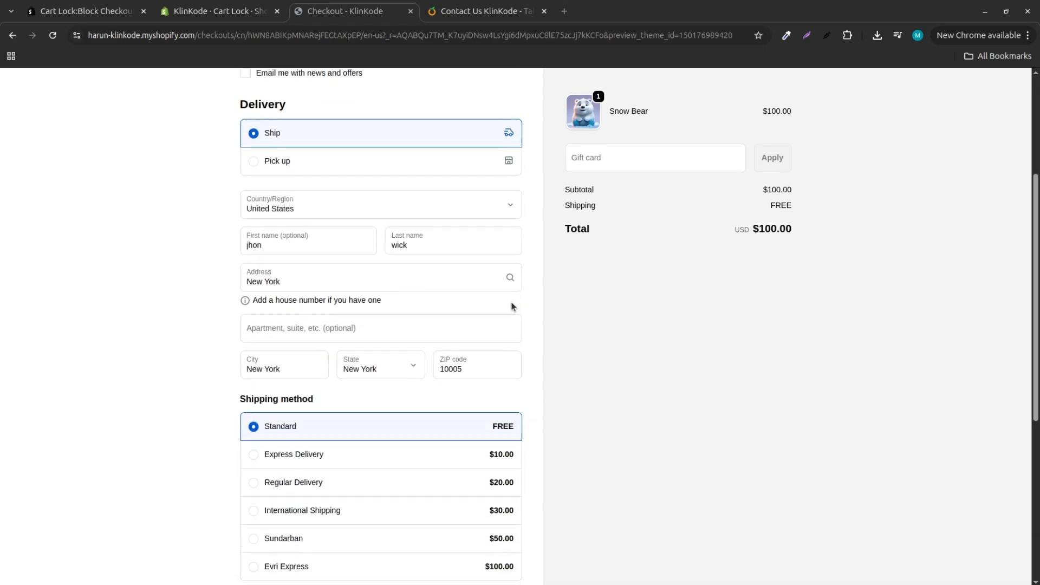
scroll(513, 307, down, 6)
click(477, 506)
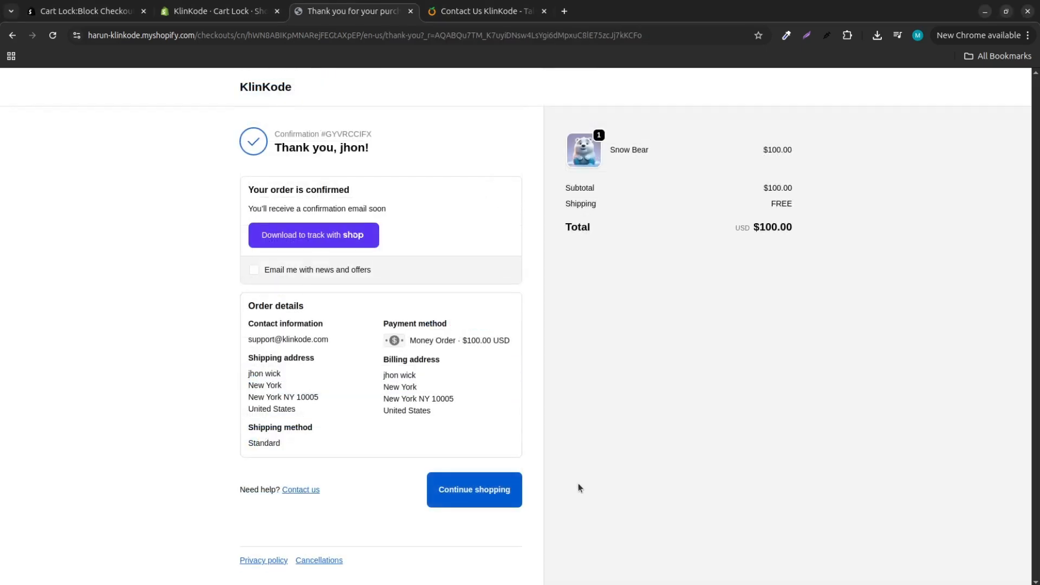
Open the Cart Lock support chat in the Shopify admin and switch to the KlinKode Contact Us page.
click(214, 11)
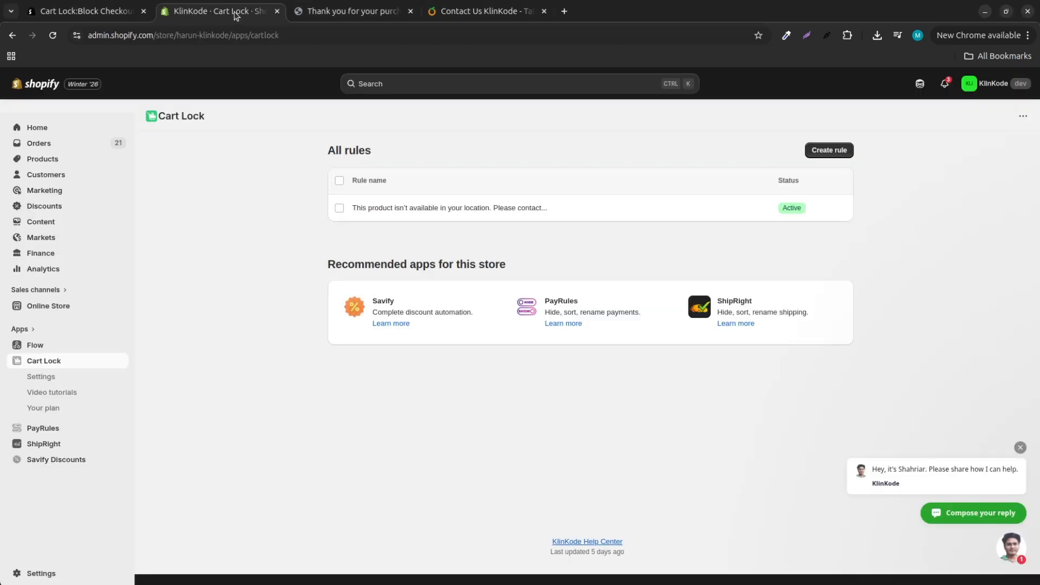
click(1011, 548)
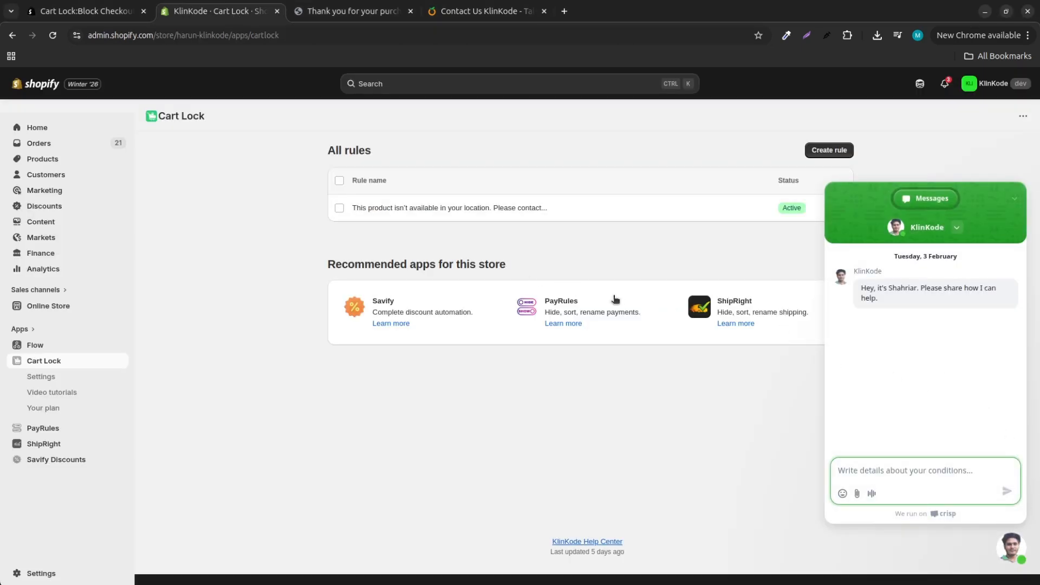
click(446, 17)
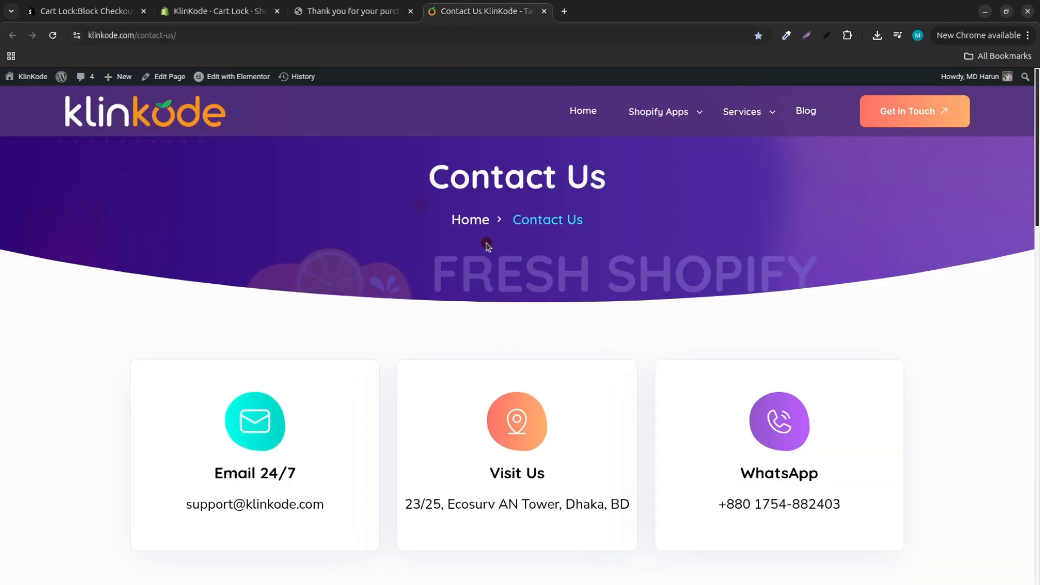